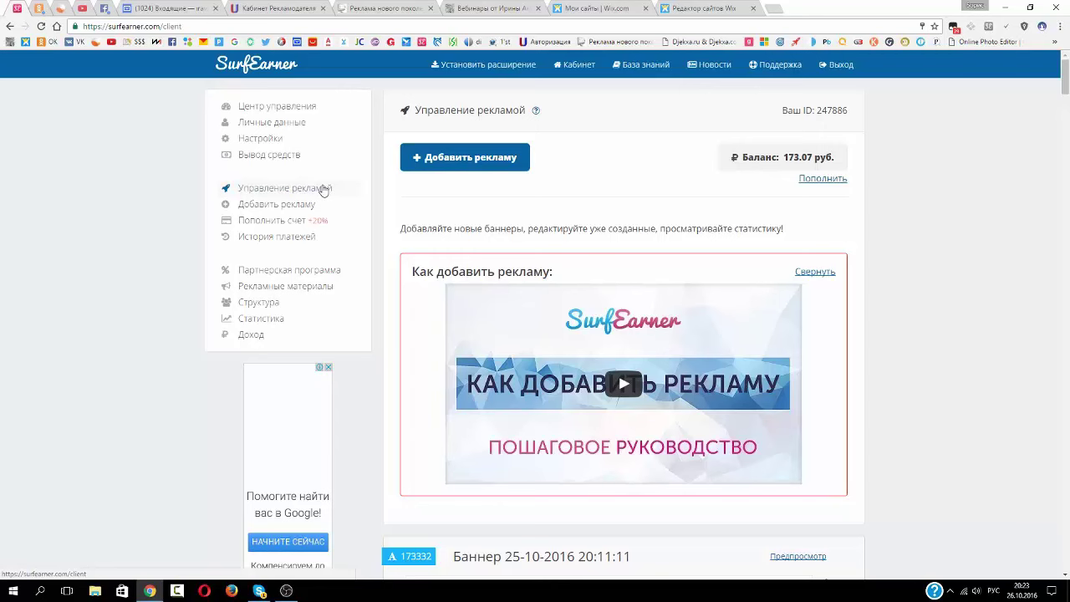
- Open the advertising management page and review the settings and statistics of the banner "Получаю деньги в дар от людей!"
click(324, 190)
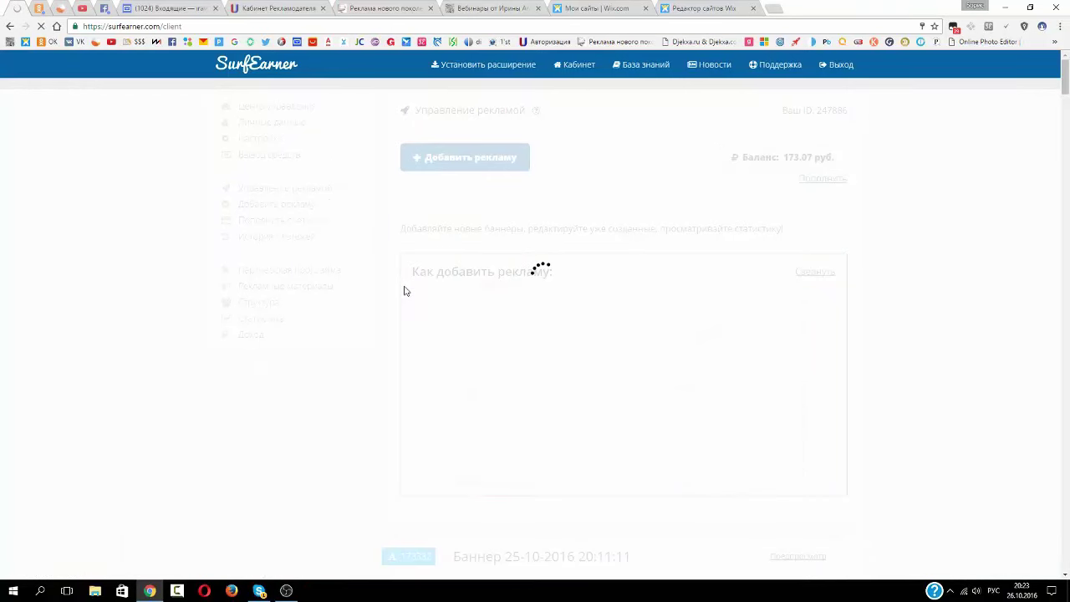
scroll(420, 401, down, 3)
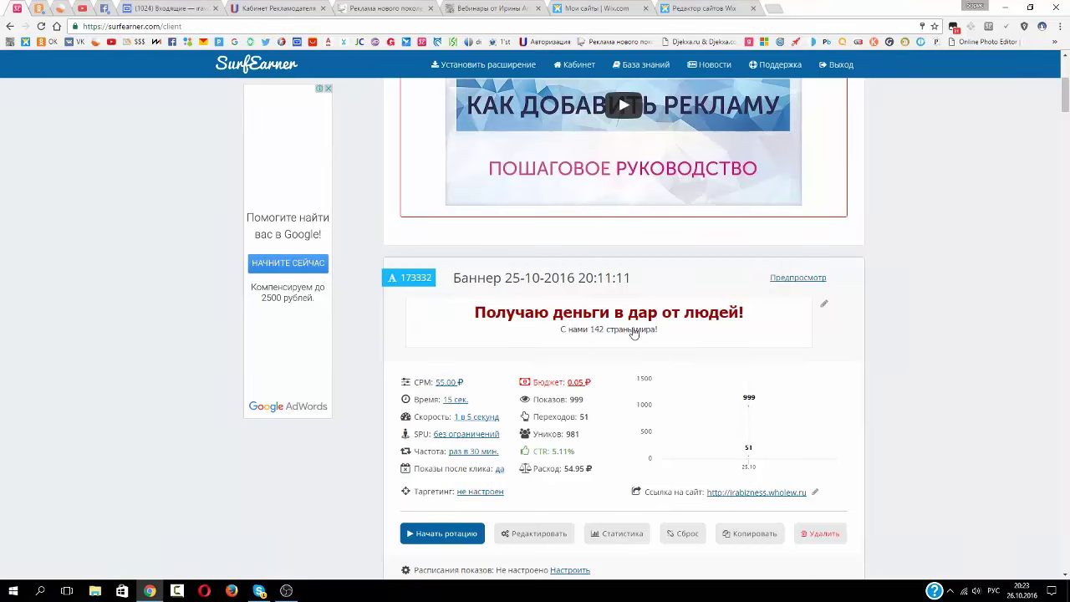
click(478, 416)
click(477, 414)
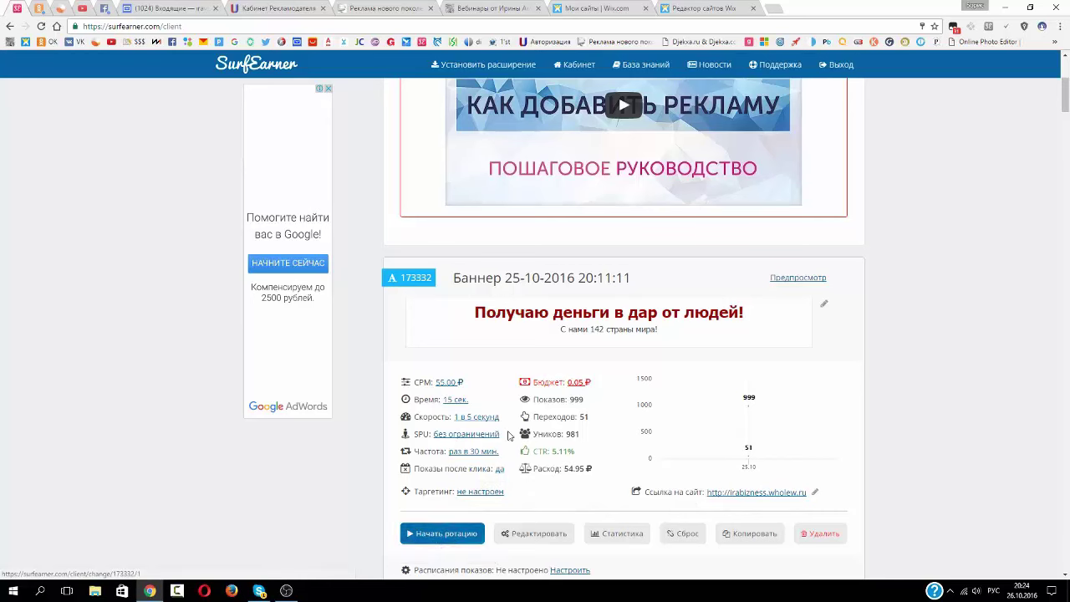
scroll(516, 425, up, 3)
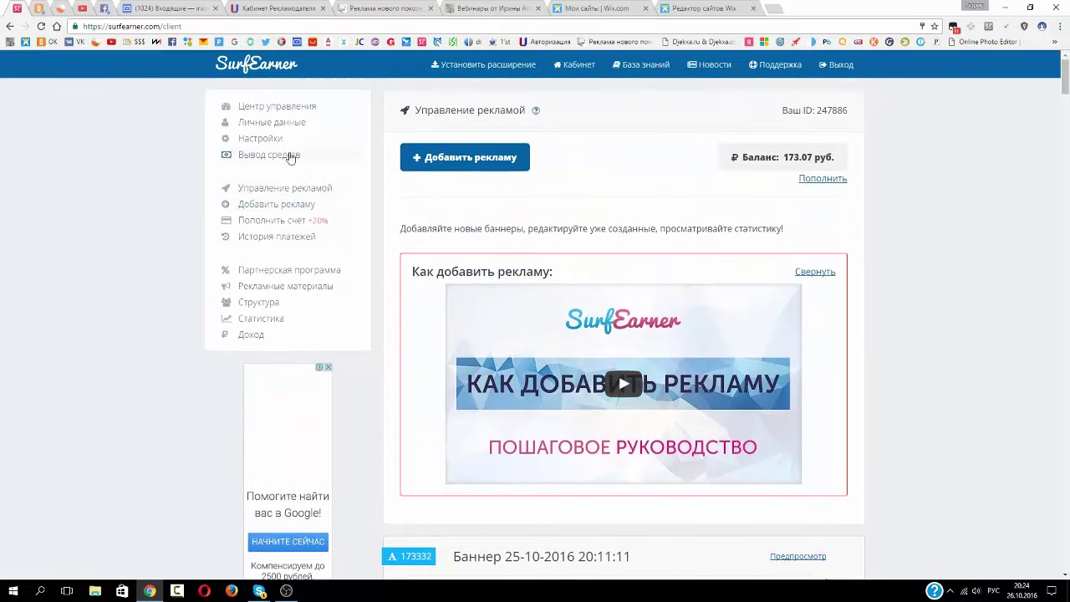
- View the payment methods for topping up the advertising balance, then close the top-up window
click(303, 224)
click(253, 224)
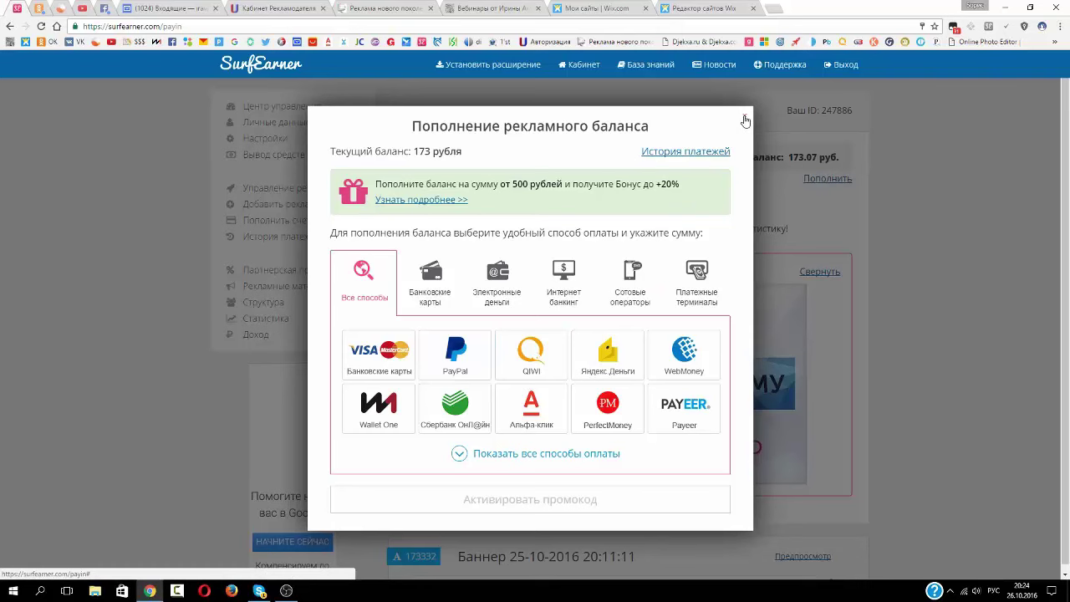
click(745, 121)
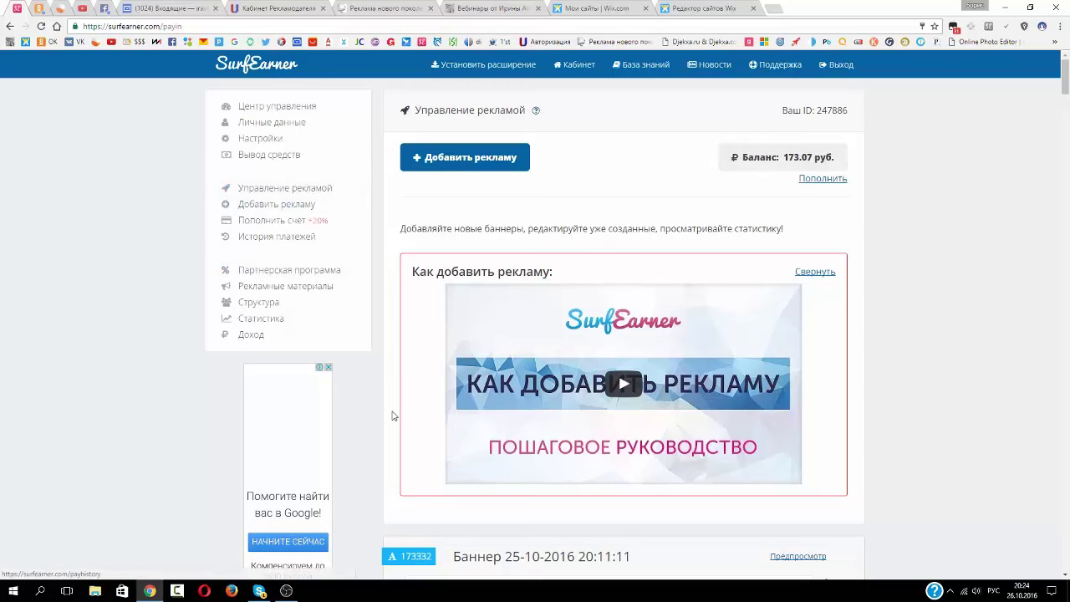
- Examine the texts, settings and display statistics of the banners, from the newest one down to "Сделаю миллиардером"
scroll(410, 468, down, 2)
scroll(415, 483, down, 1)
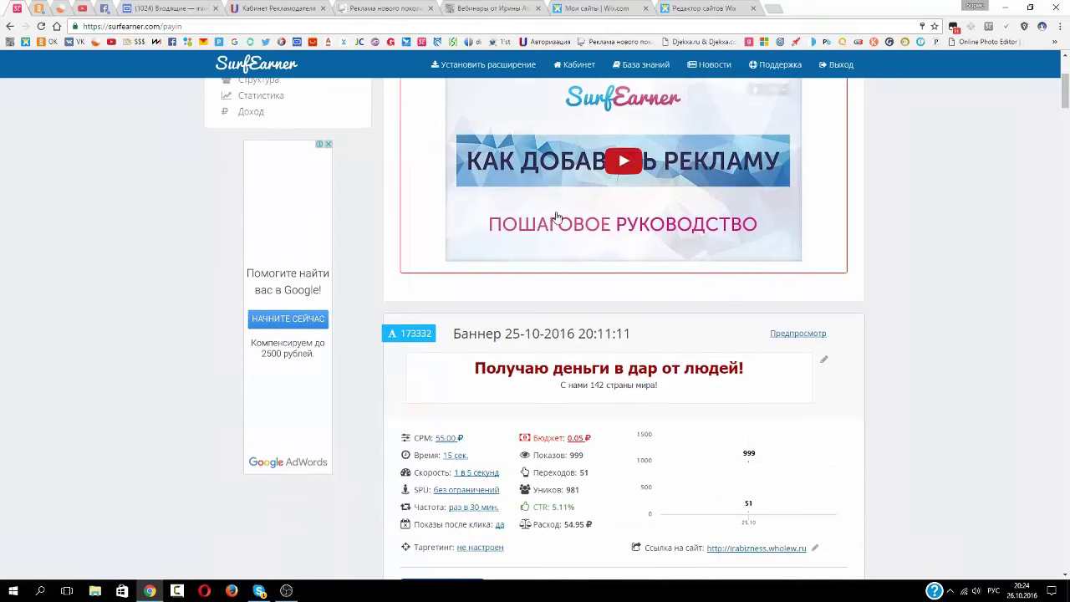
mouse_move(428, 67)
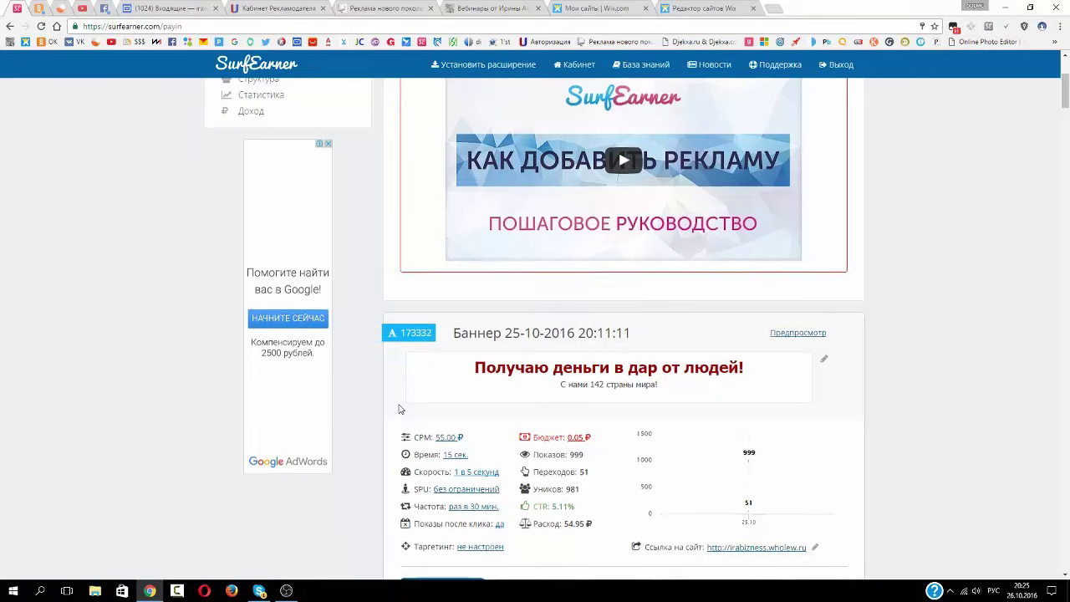
scroll(398, 409, down, 1)
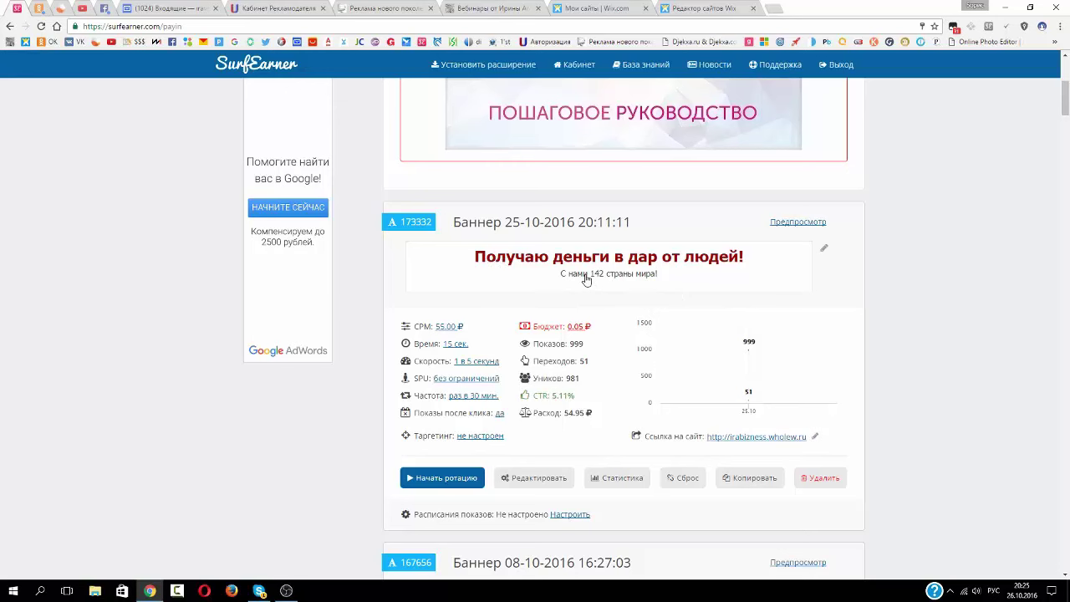
scroll(585, 281, down, 3)
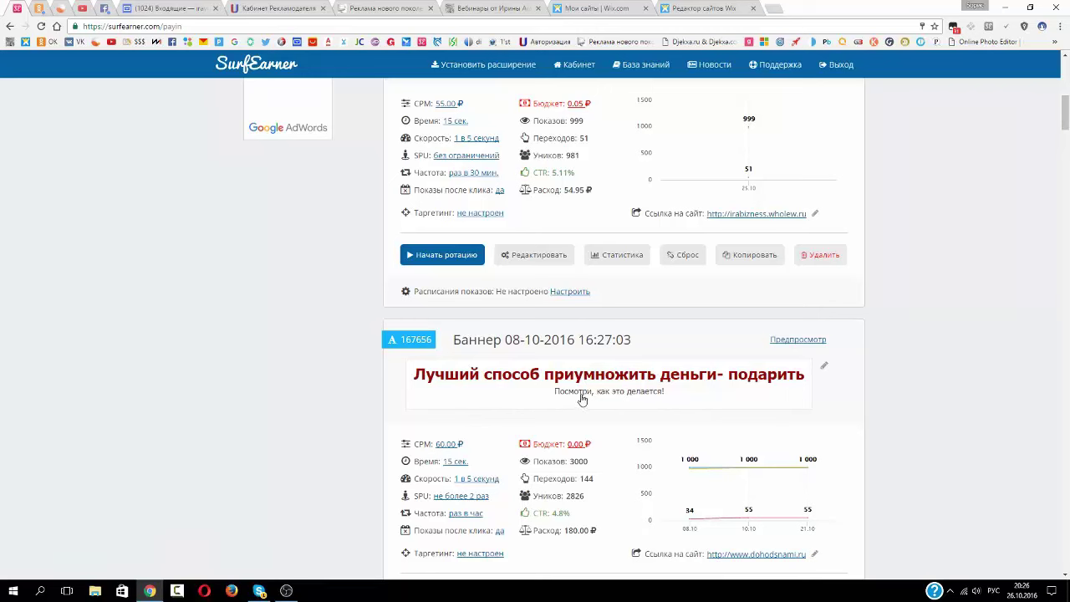
scroll(581, 402, down, 1)
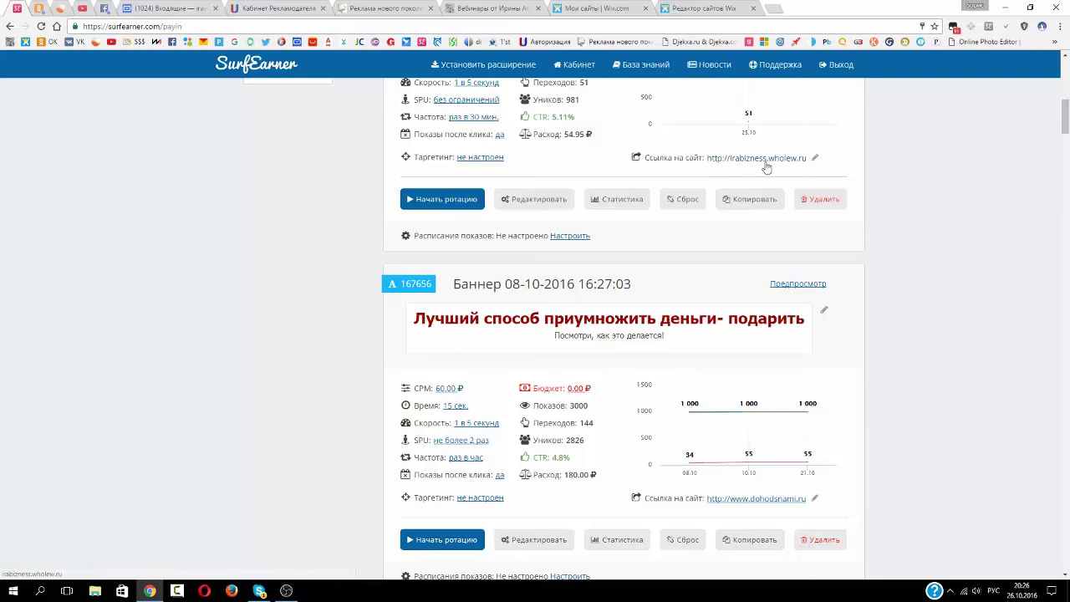
scroll(727, 375, down, 1)
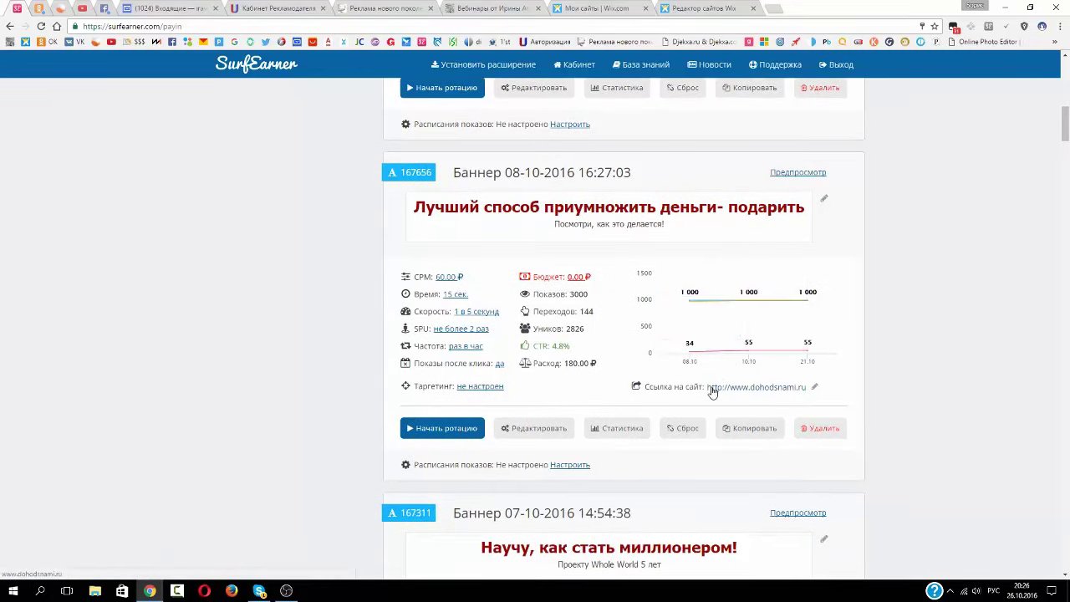
scroll(712, 393, down, 2)
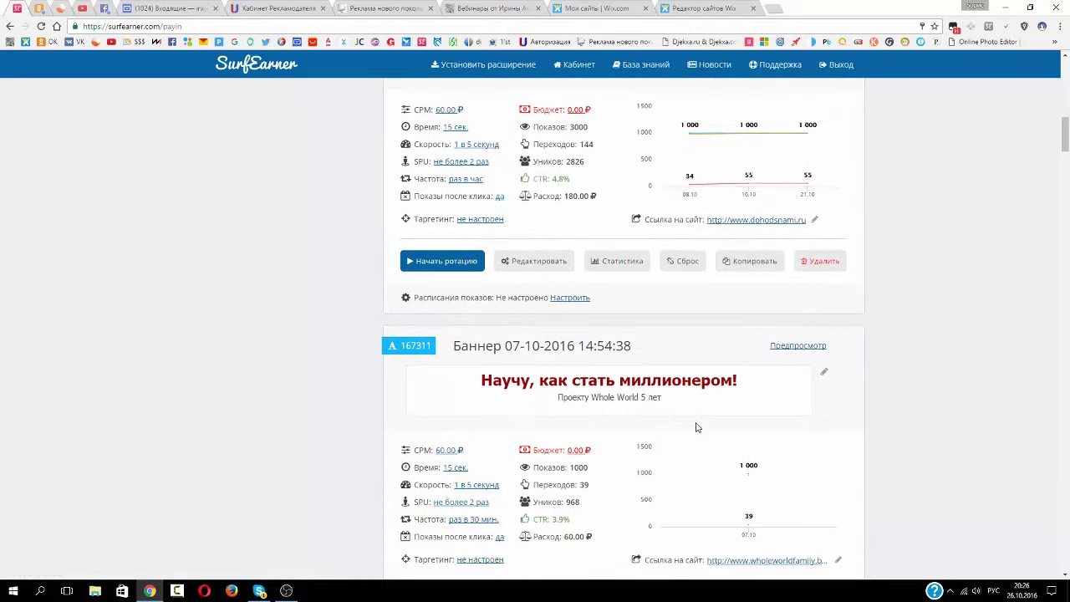
scroll(697, 427, down, 1)
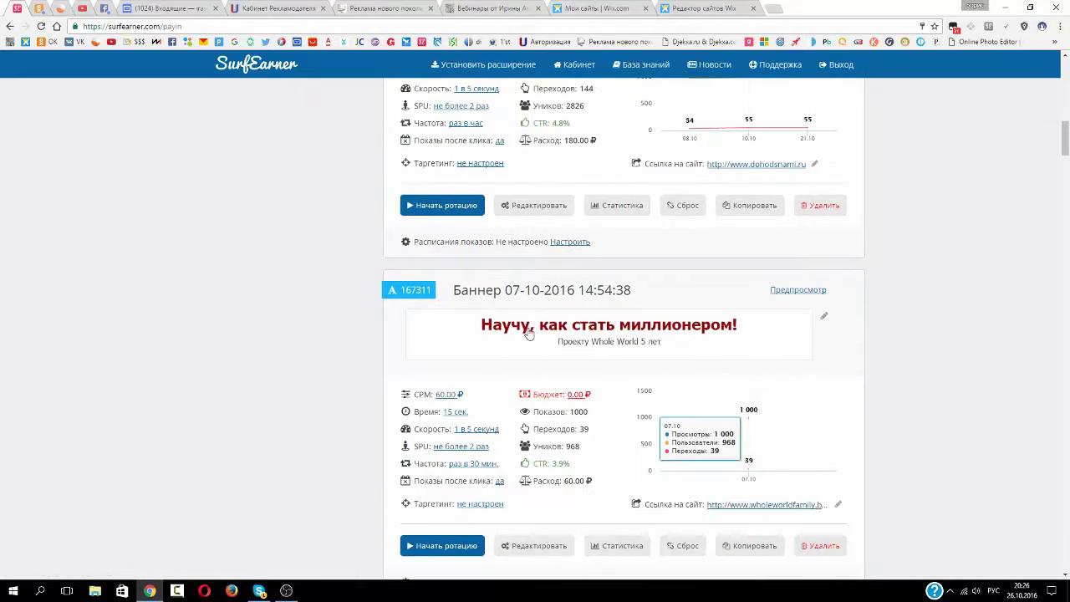
scroll(510, 383, down, 3)
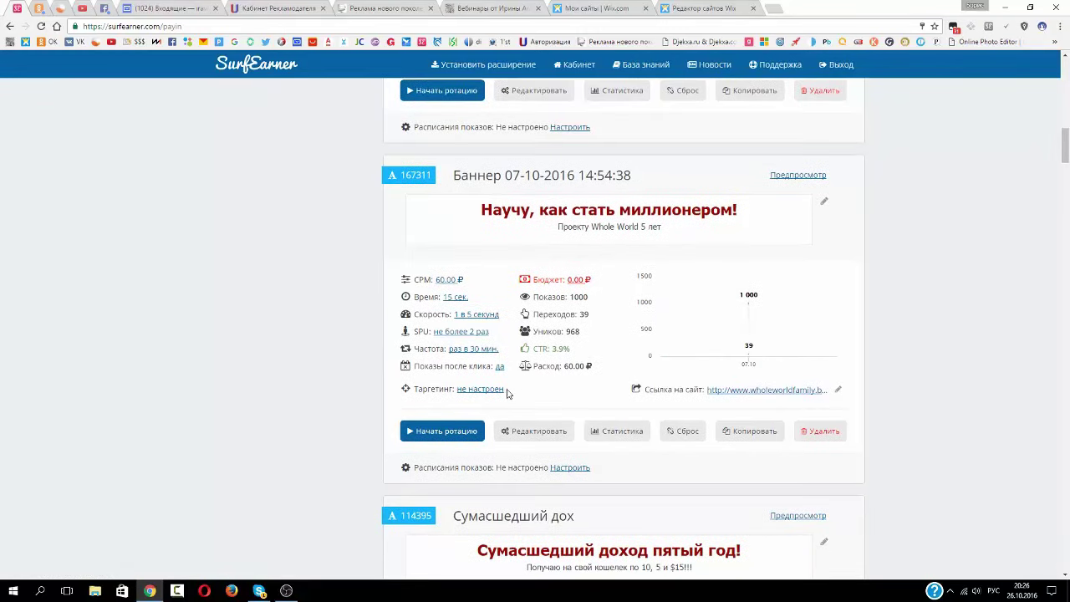
scroll(507, 394, down, 2)
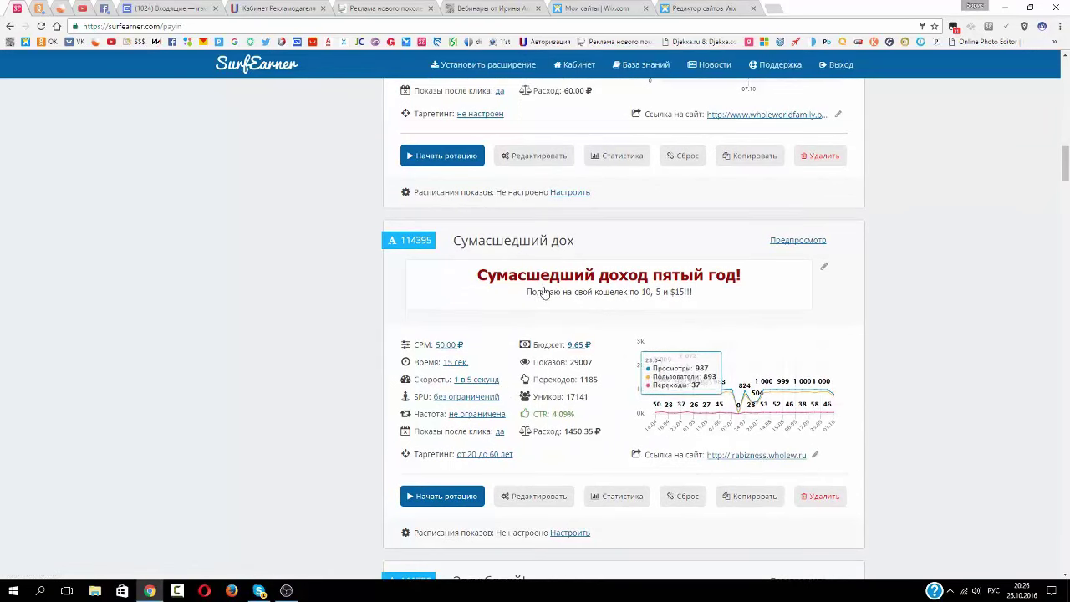
scroll(519, 420, down, 1)
scroll(520, 422, down, 3)
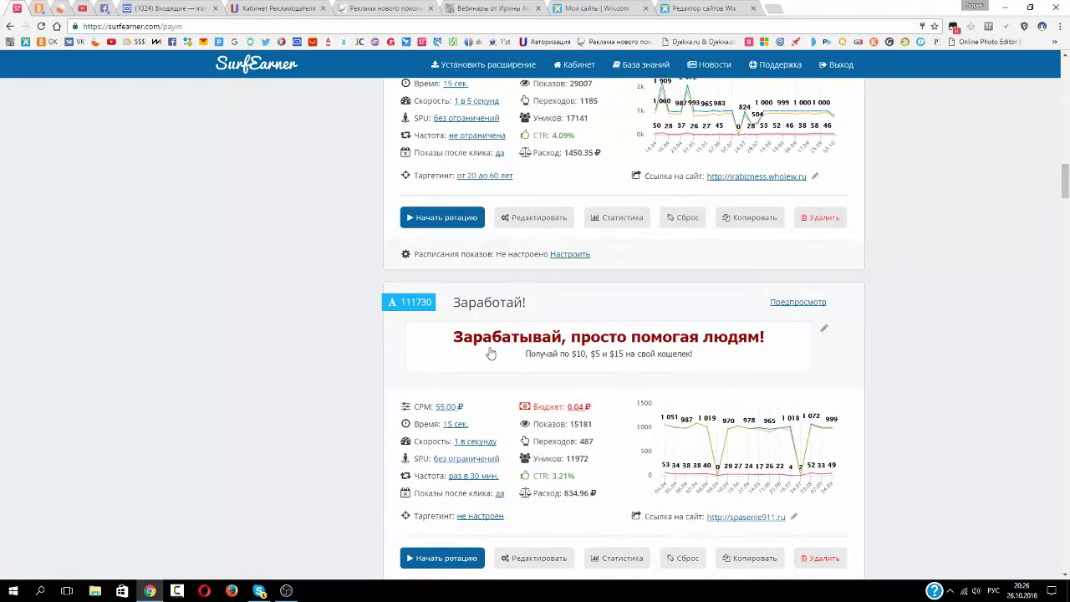
scroll(491, 354, down, 3)
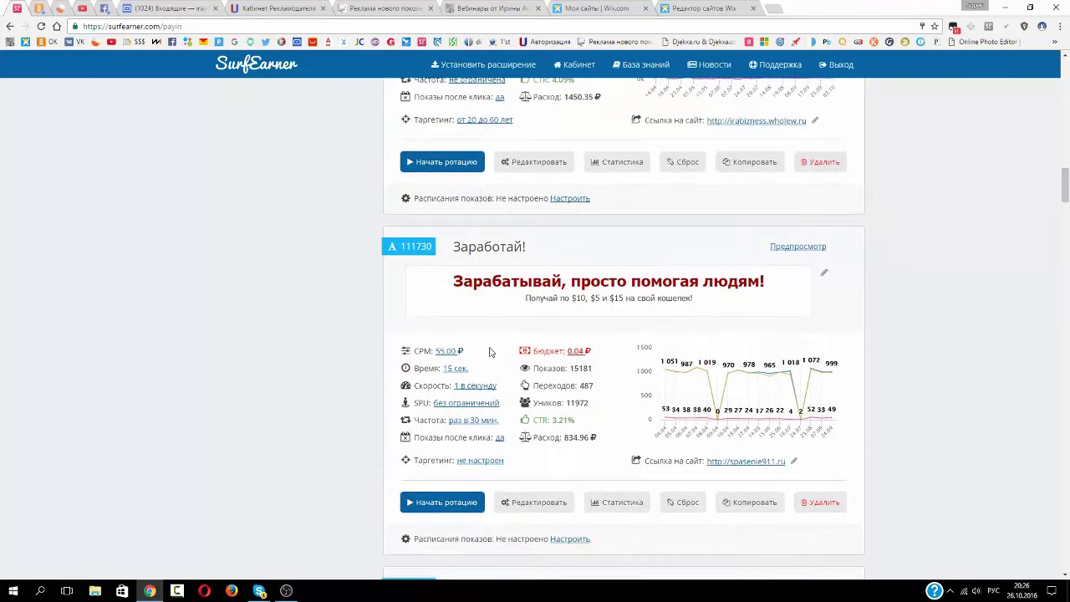
scroll(491, 354, down, 2)
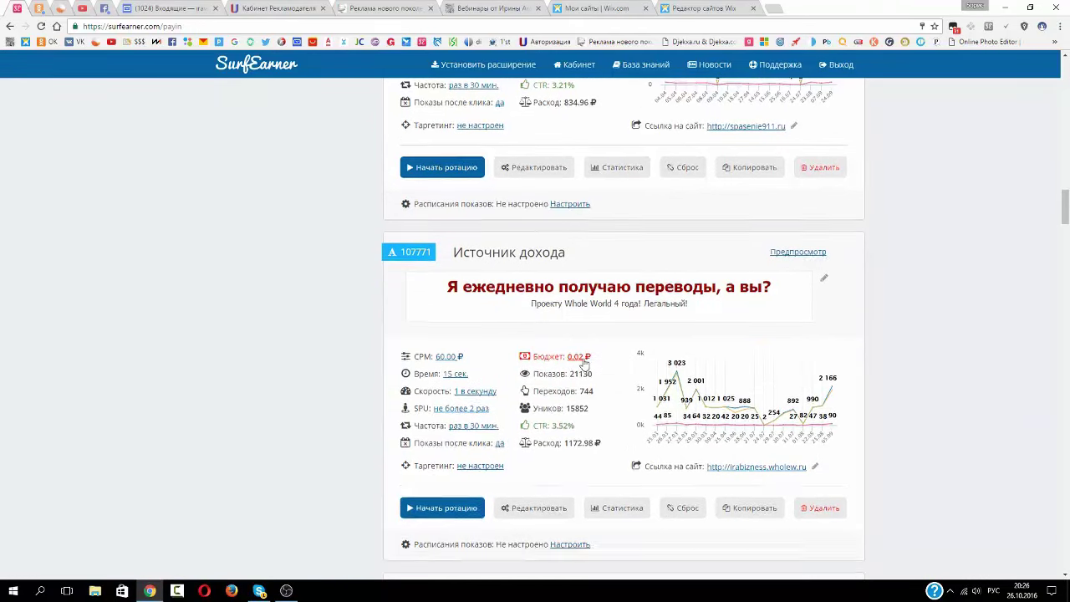
scroll(576, 358, down, 2)
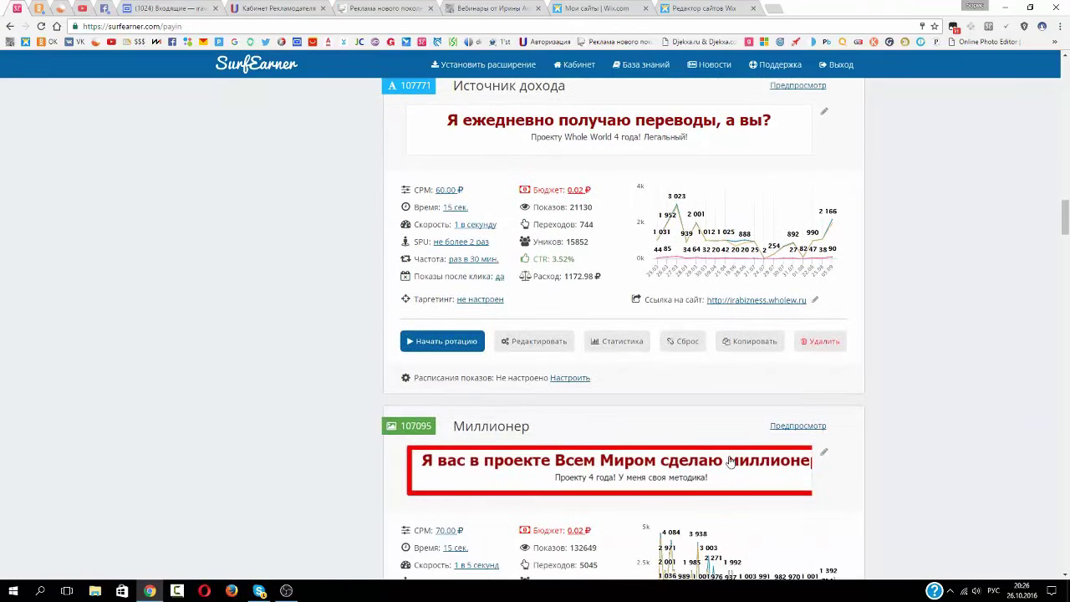
scroll(614, 420, down, 1)
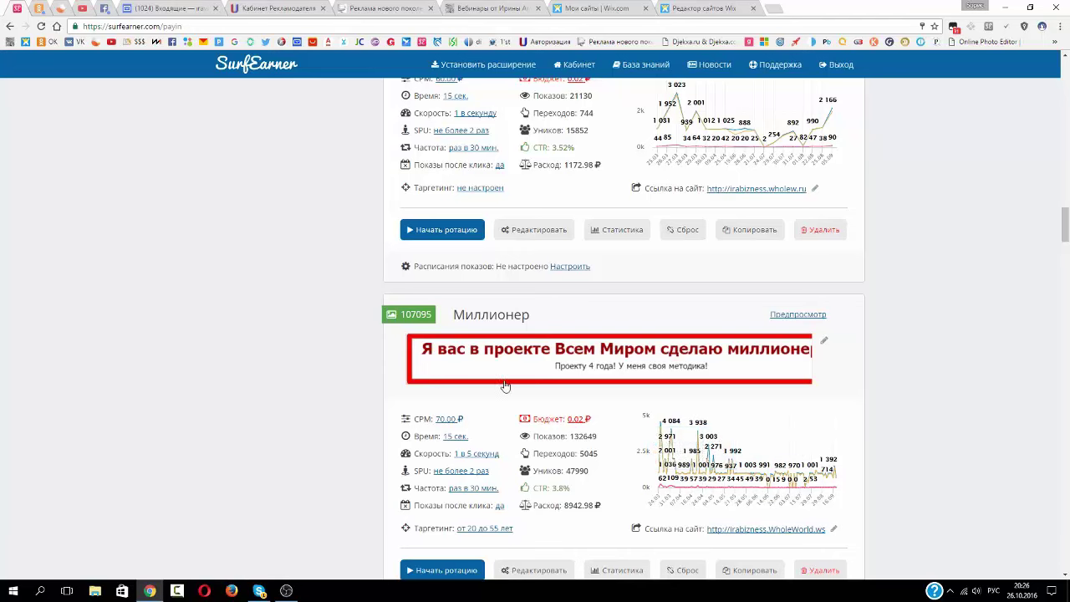
scroll(607, 408, down, 2)
scroll(607, 409, down, 3)
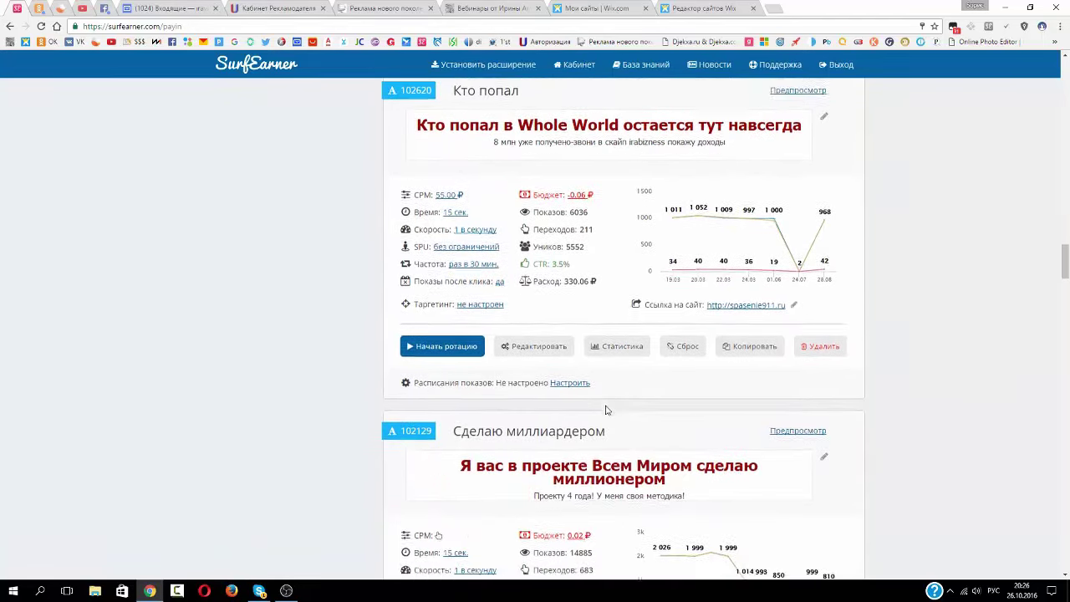
scroll(607, 410, down, 1)
scroll(607, 409, up, 8)
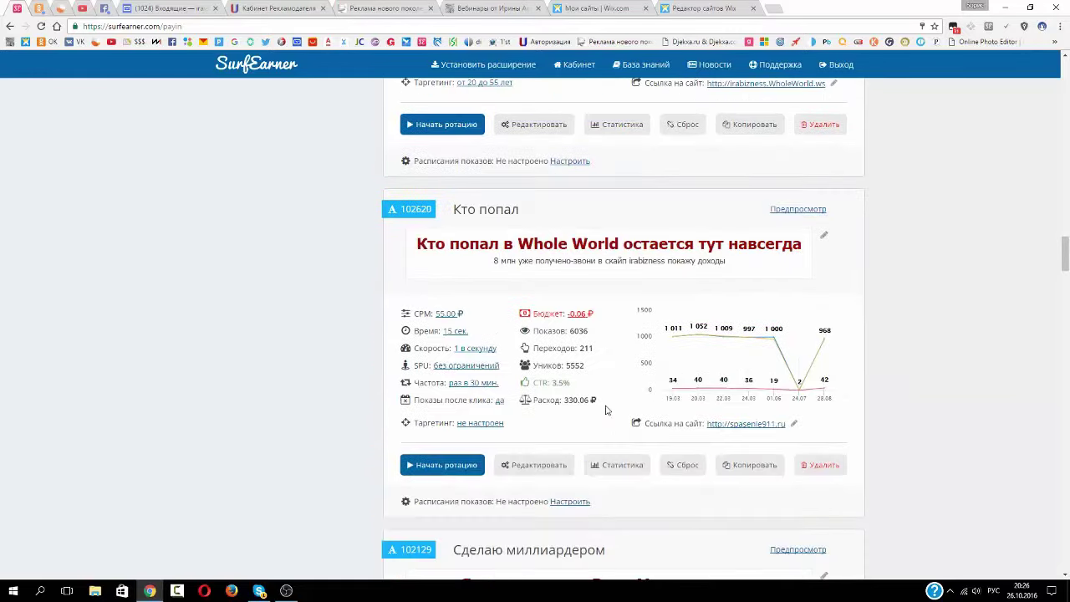
scroll(678, 311, up, 10)
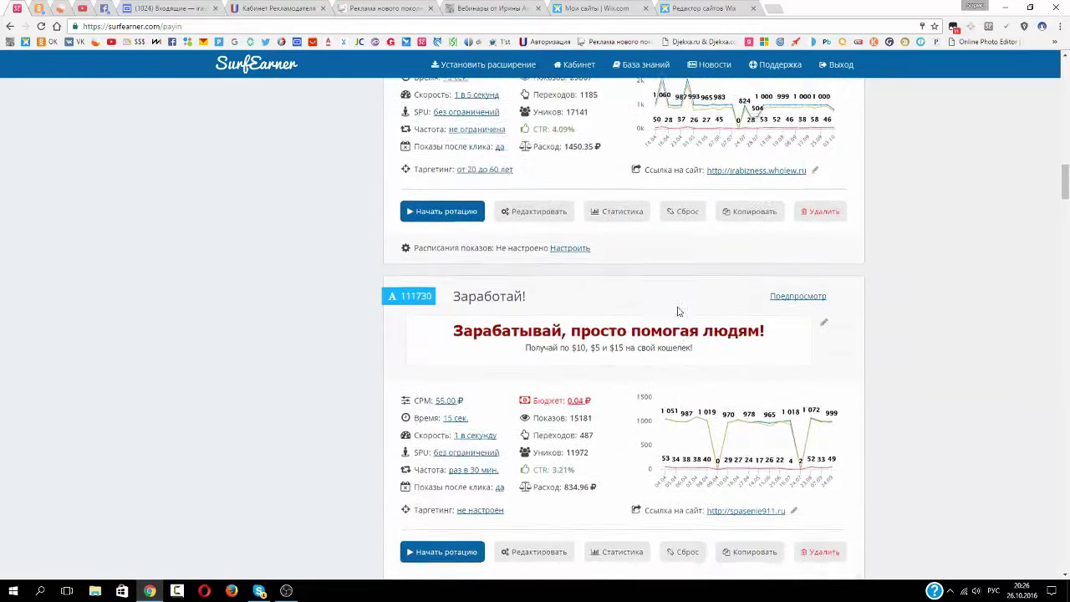
scroll(678, 311, up, 10)
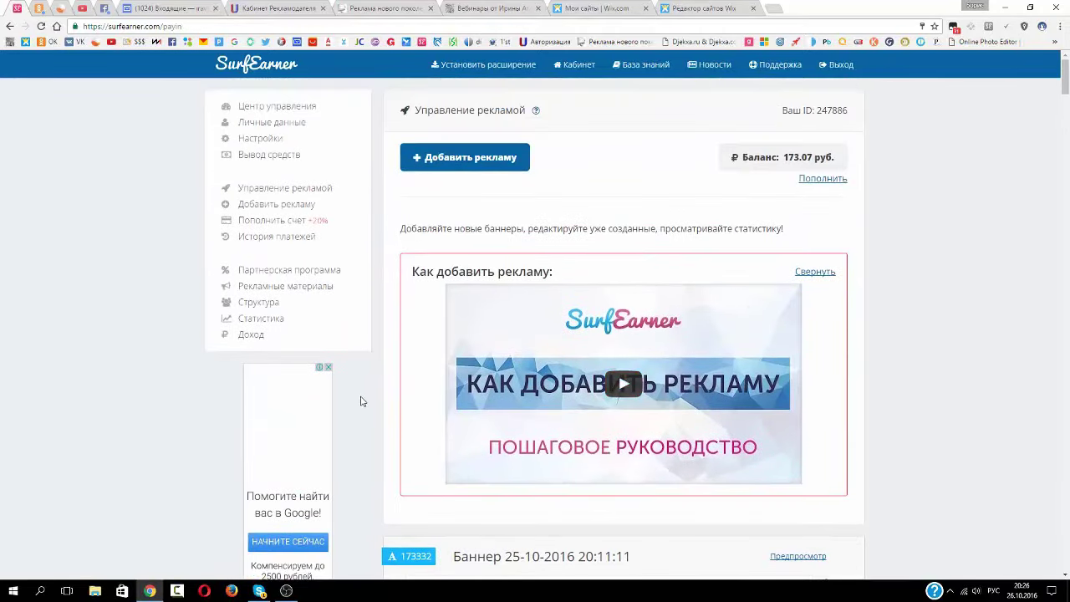
- Start rotation of the banner "Получаю деньги в дар от людей!" by adding 55 rubles to its budget
scroll(359, 401, down, 1)
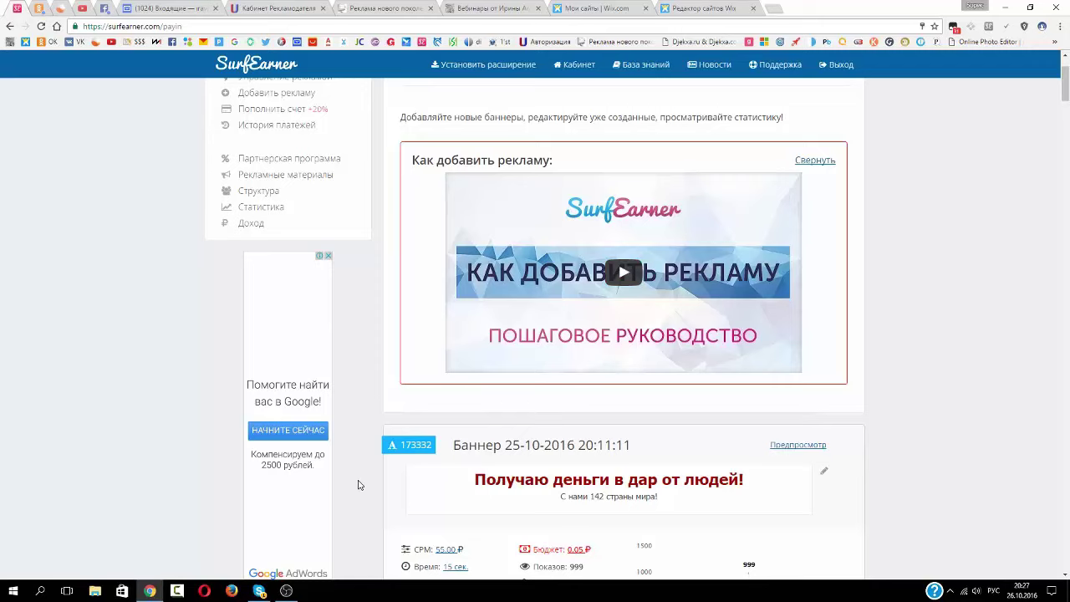
scroll(360, 483, down, 2)
scroll(358, 481, down, 1)
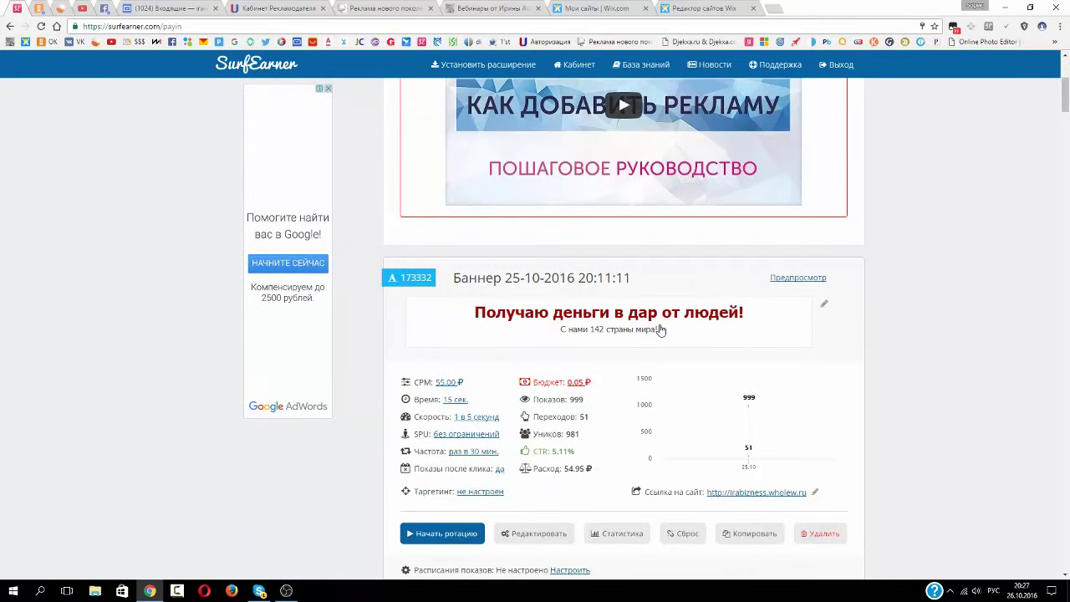
click(442, 533)
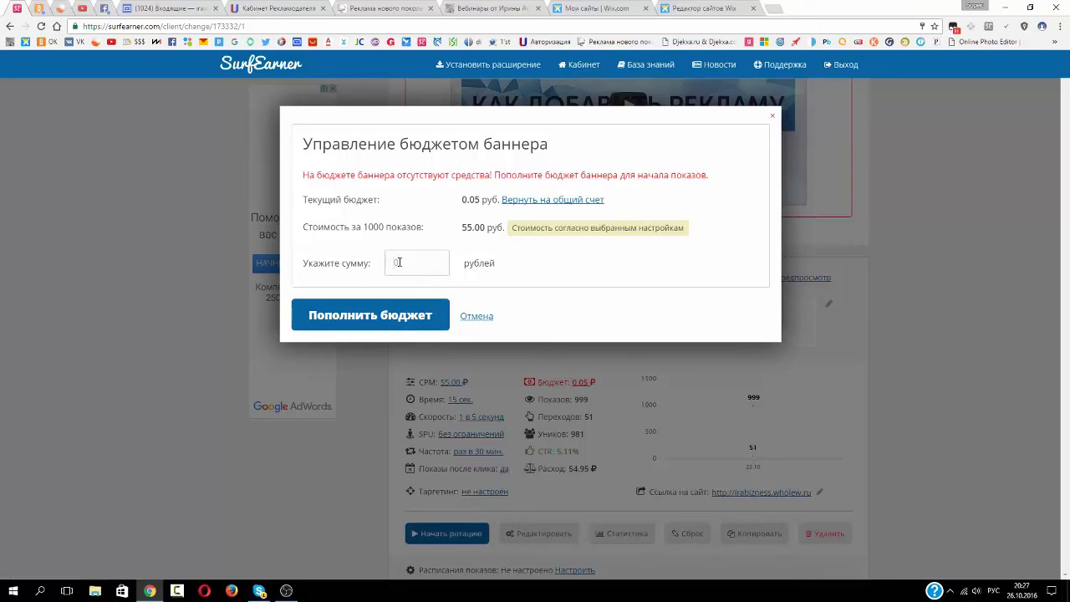
click(398, 262)
text(55)
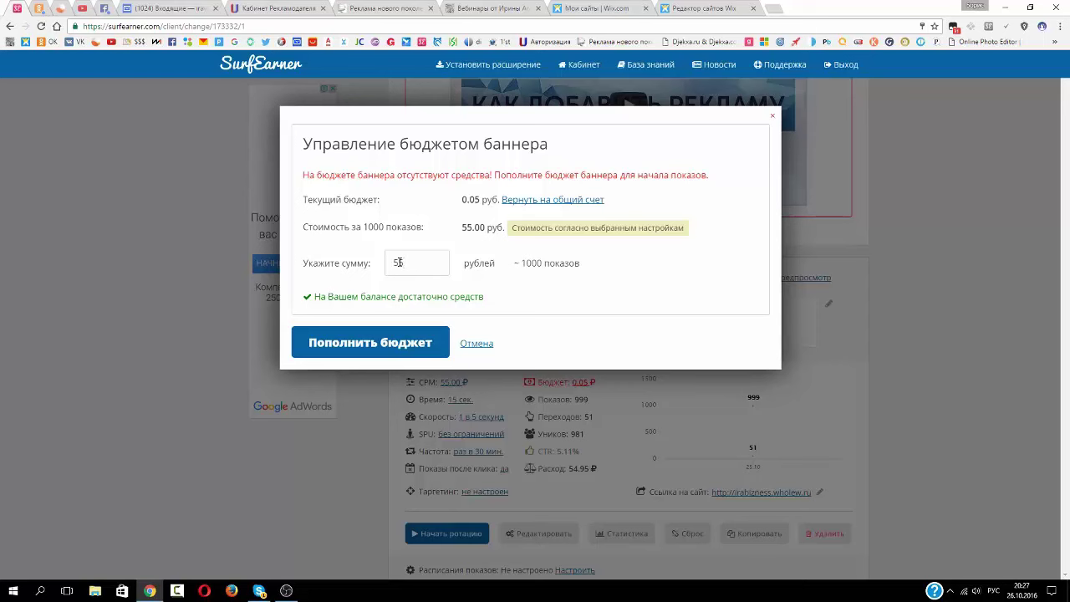
click(368, 344)
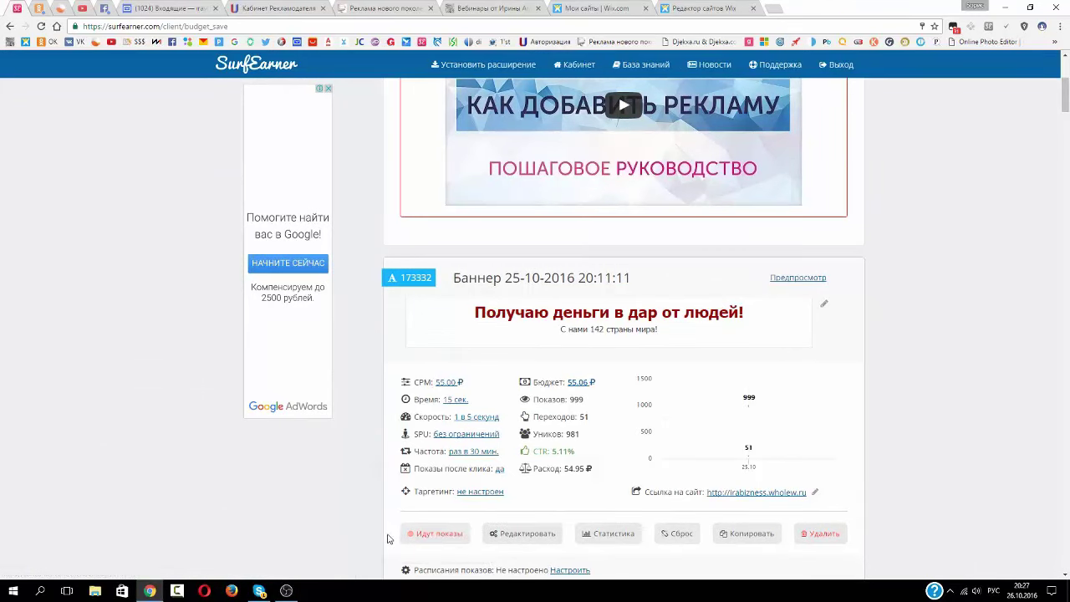
- Check the budget, rotation status and the 25.10 chart figures of the banner "Получаю деньги в дар от людей!"
scroll(383, 530, down, 1)
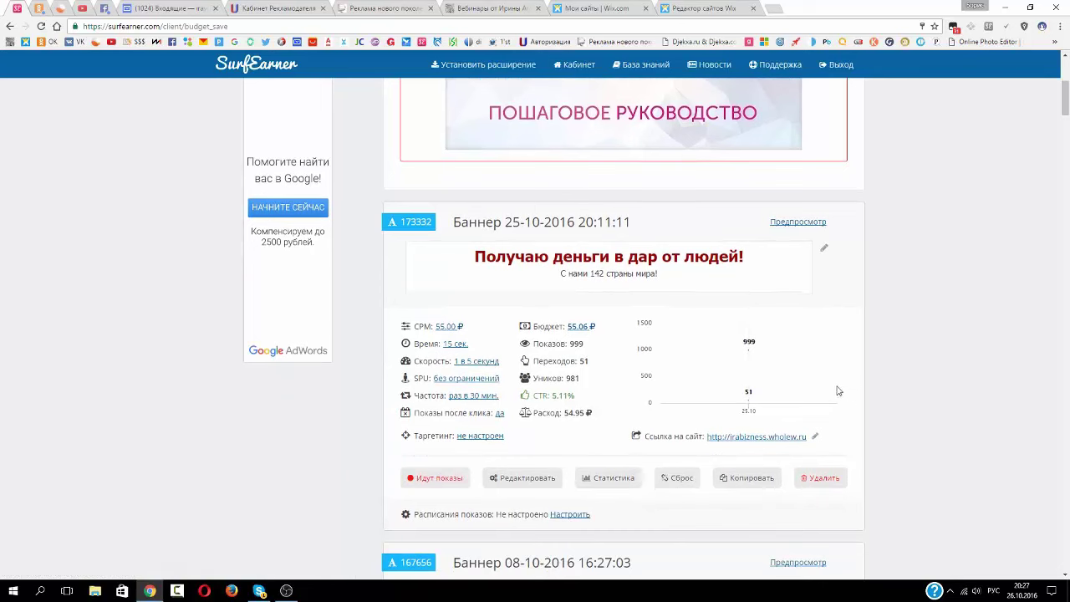
mouse_move(755, 378)
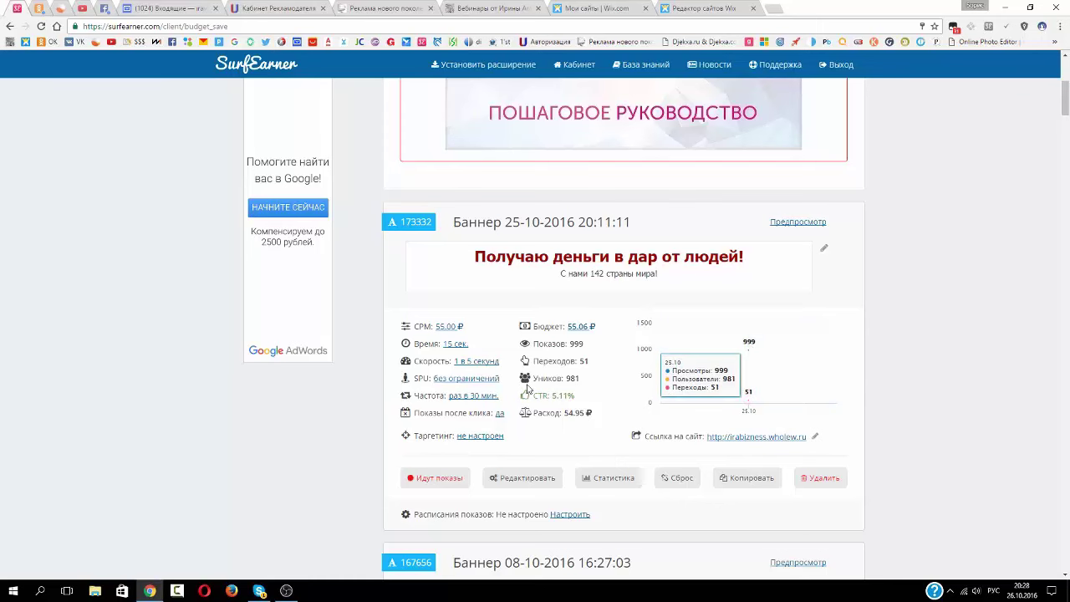
scroll(375, 396, up, 2)
scroll(376, 395, up, 2)
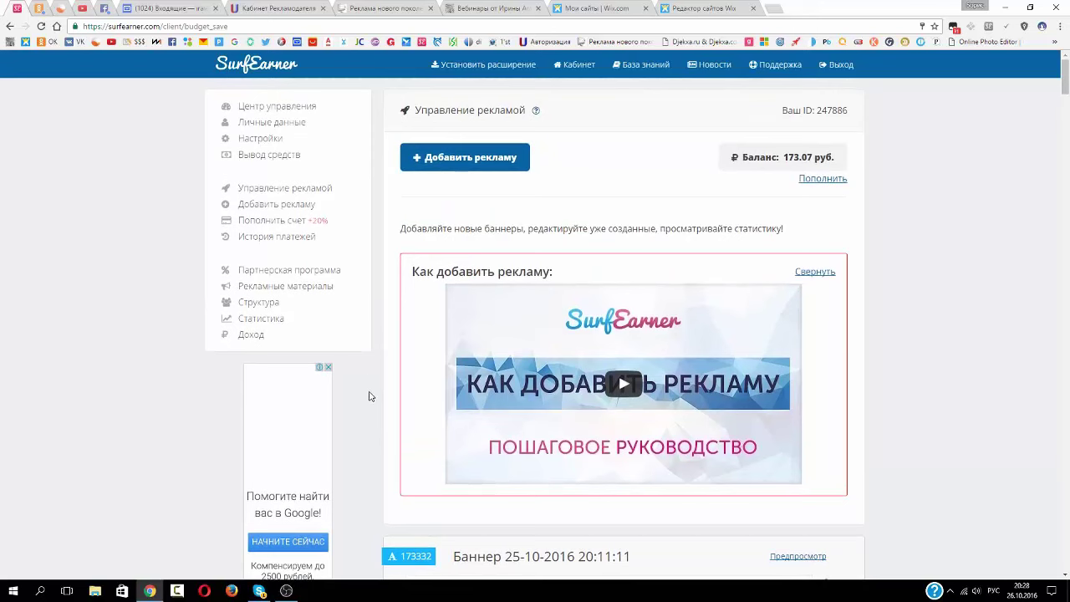
- View the advantages of the partner programme and its table of reward percentages by rating
click(336, 271)
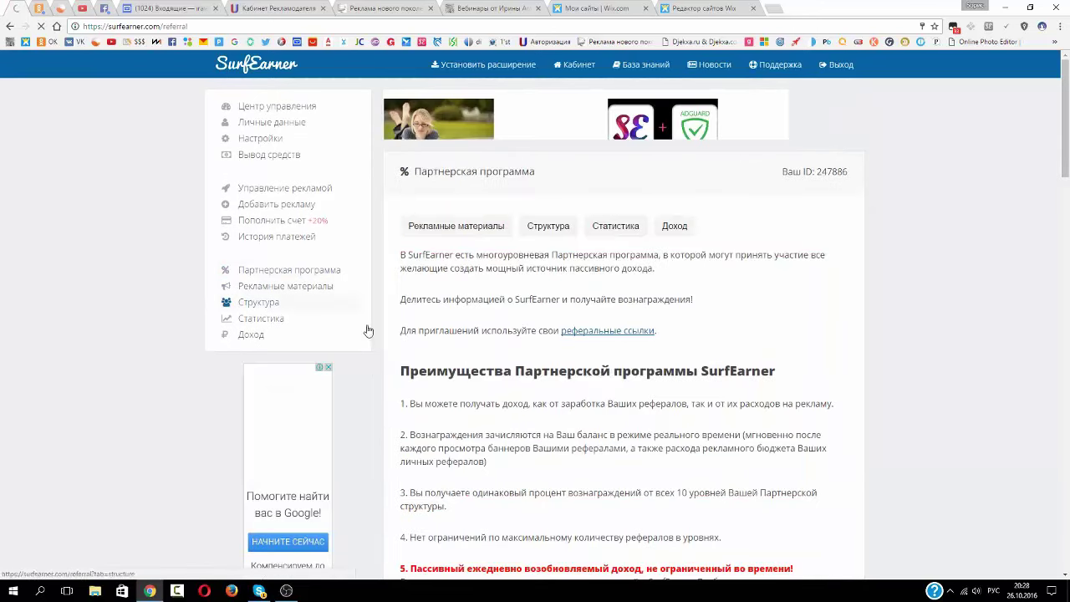
scroll(380, 391, down, 1)
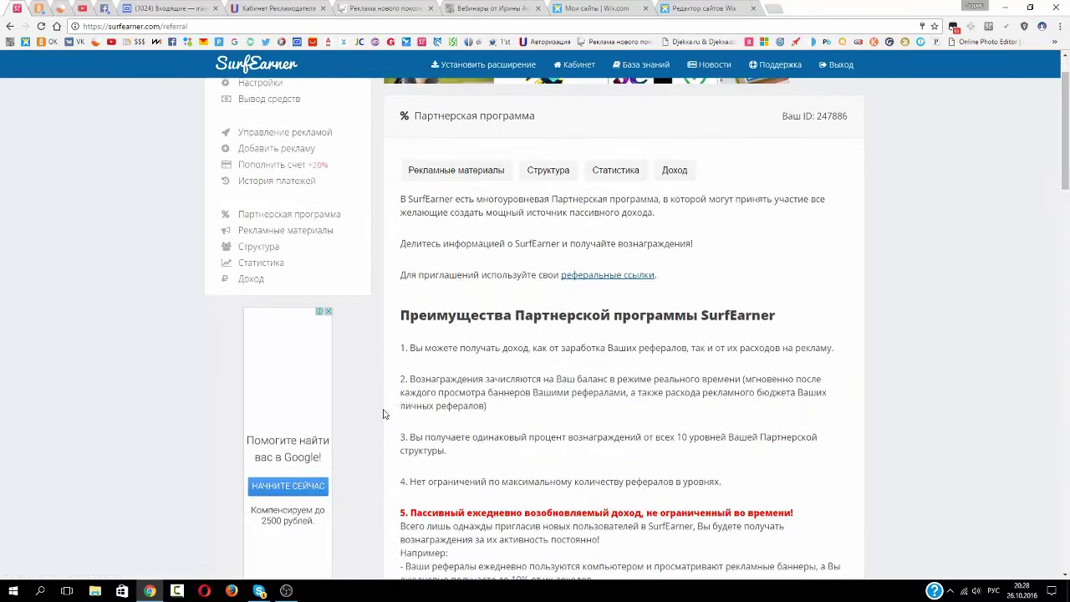
scroll(383, 405, down, 4)
scroll(383, 414, down, 2)
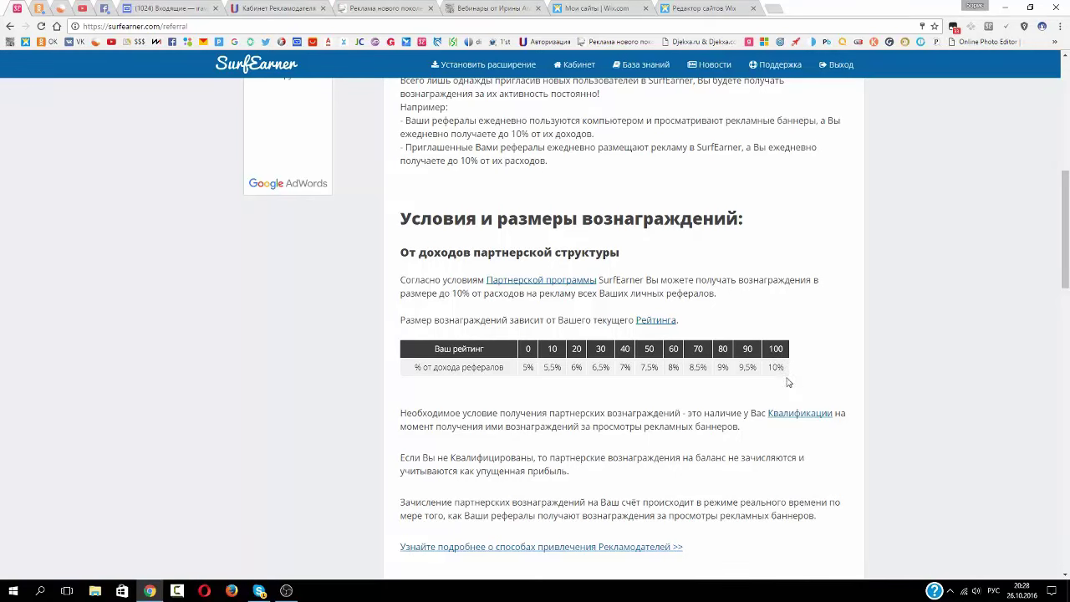
scroll(711, 393, up, 6)
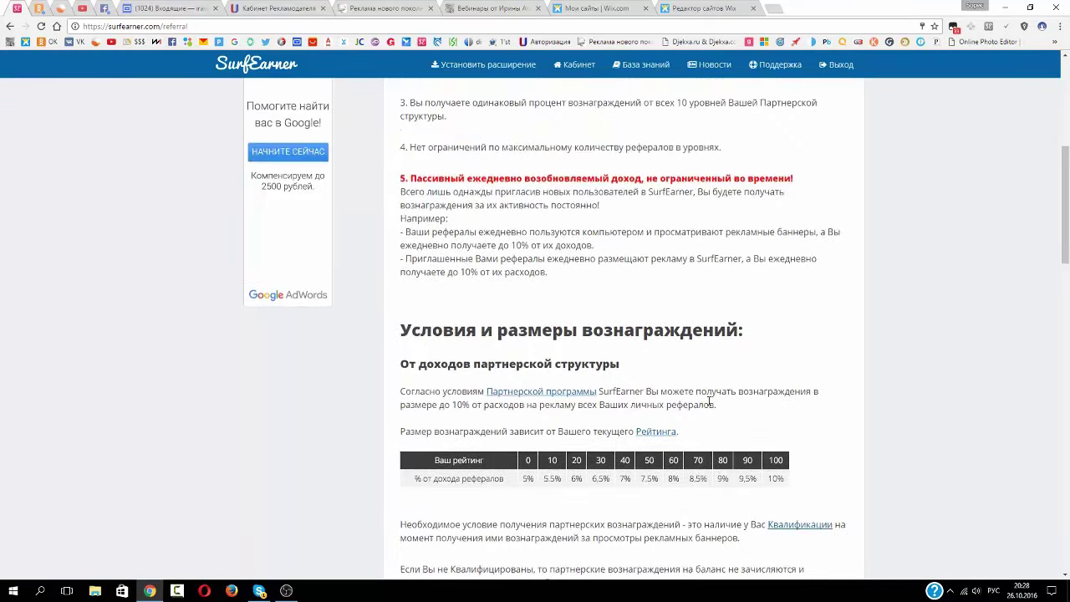
scroll(636, 401, up, 1)
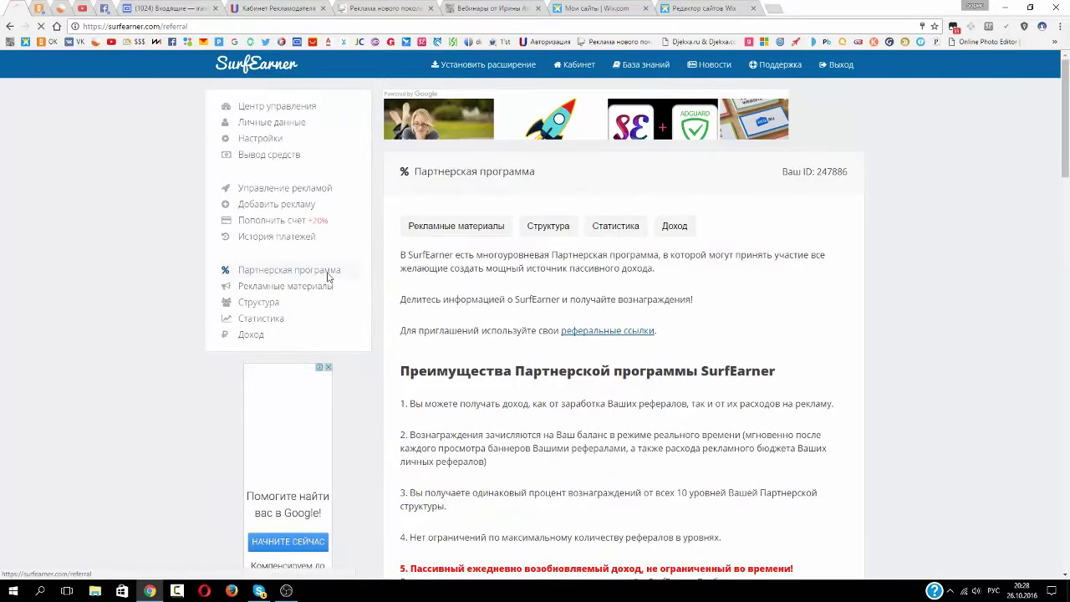
- View the partner structure with its referral levels and the sponsor income column in the list of referrals
click(271, 303)
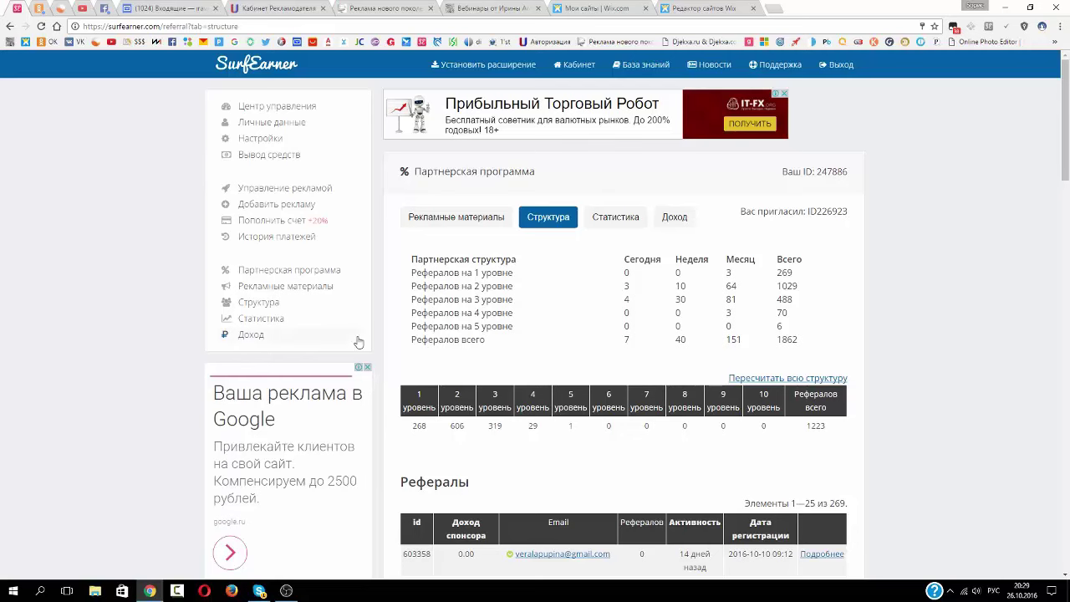
scroll(435, 402, down, 1)
scroll(441, 418, down, 2)
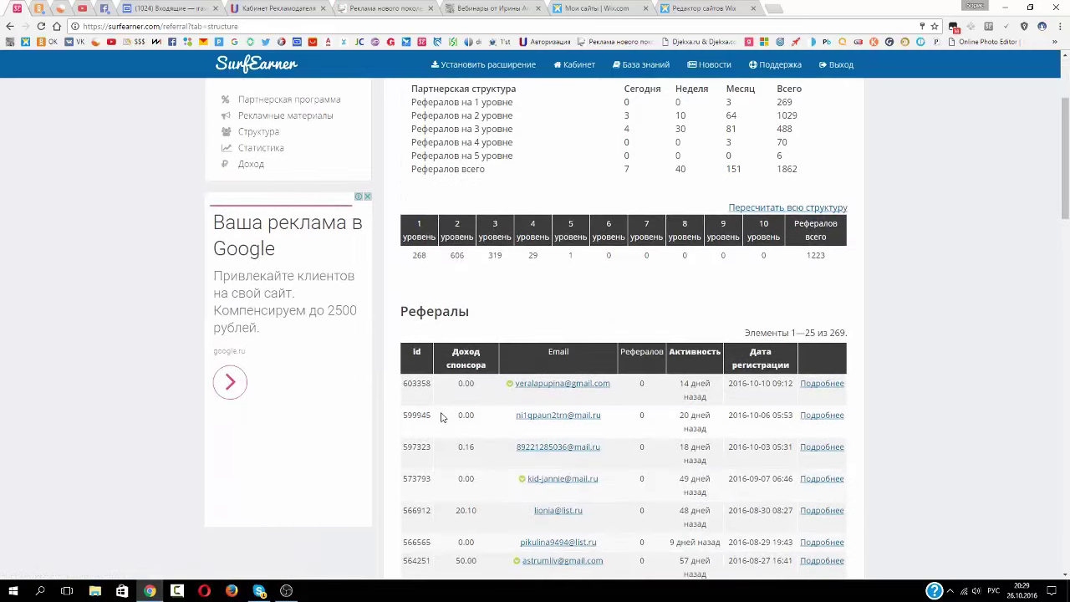
scroll(450, 331, down, 1)
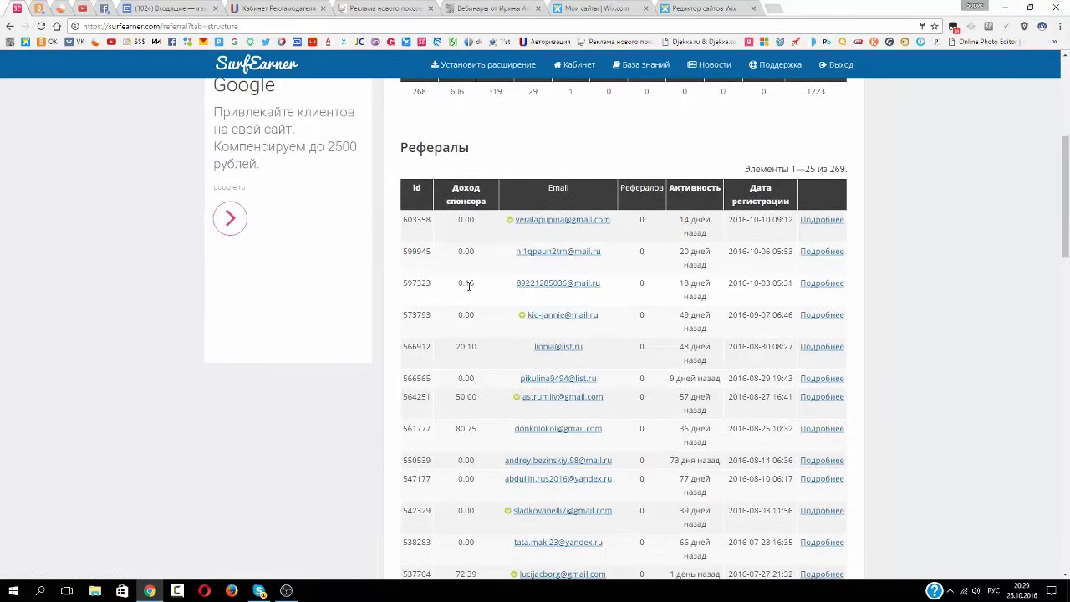